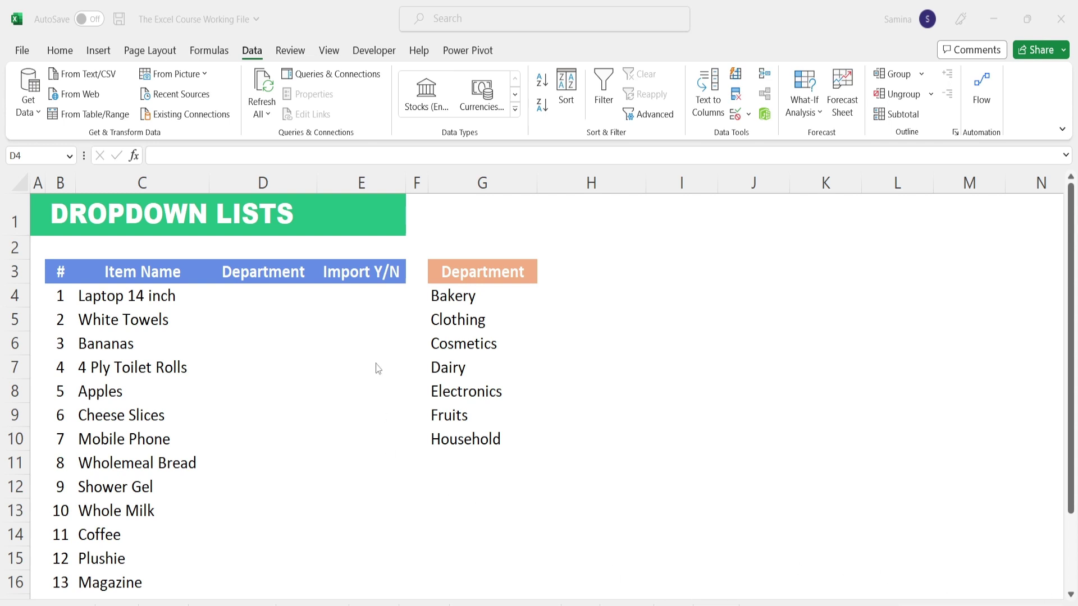
Select the empty Department cells D4:D16 beside the department list in G4:G10
left_click(290, 294)
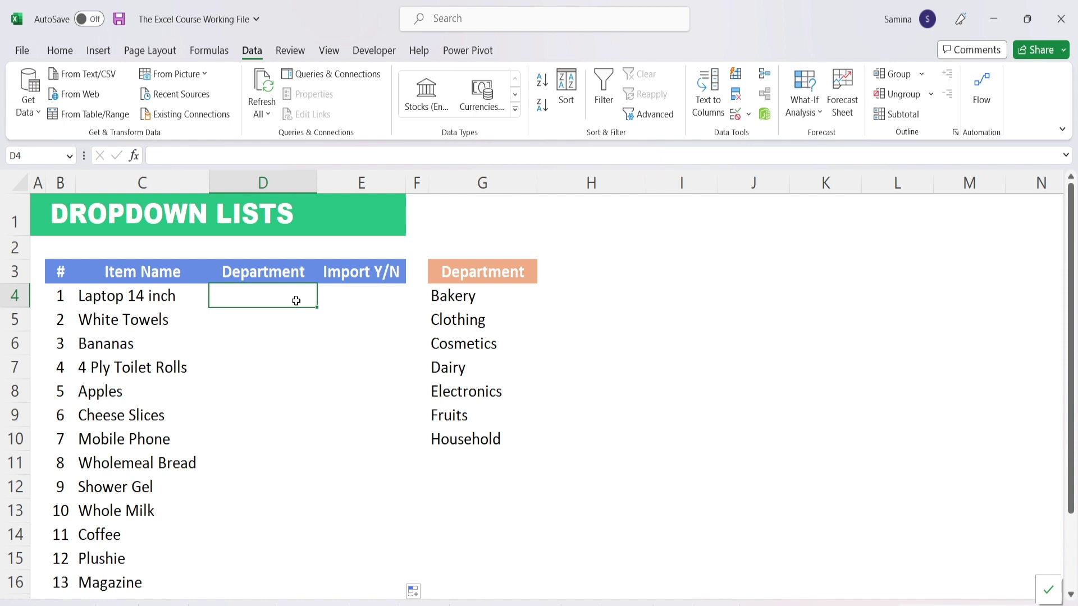
left_click(475, 296)
left_click_drag(475, 296, 471, 438)
left_click(284, 298)
left_click_drag(253, 300, 225, 582)
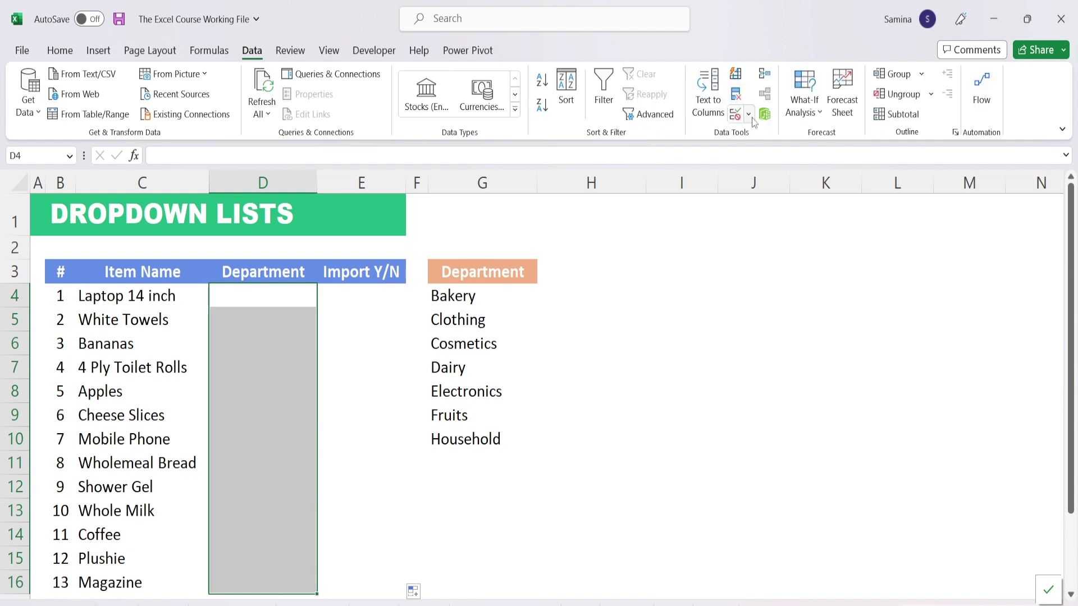
Apply List data validation to D4:D16 with source =$G$4:$G$10
left_click(750, 117)
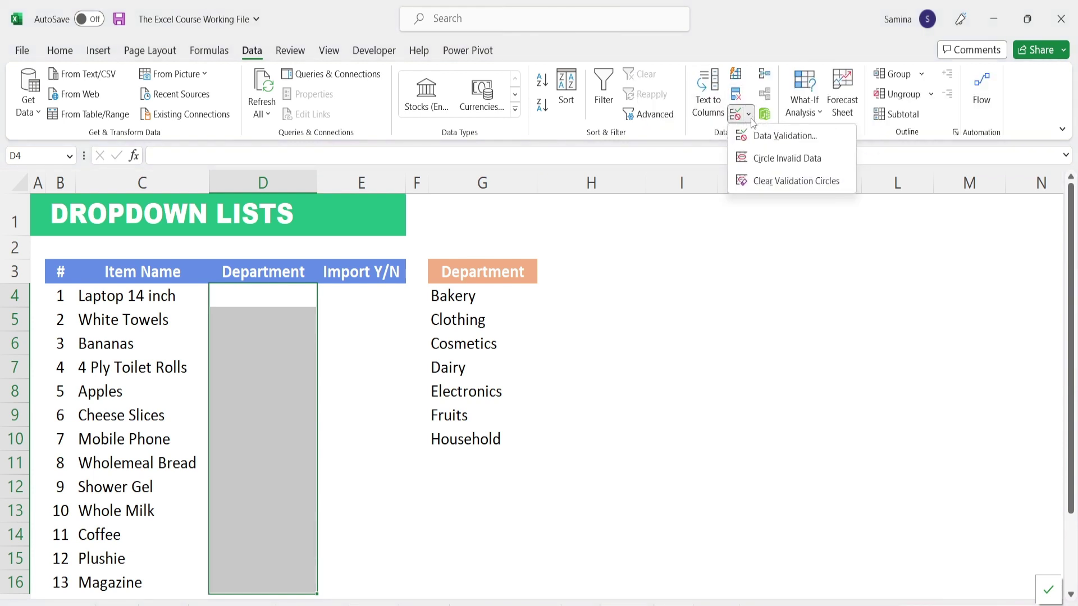
left_click(791, 138)
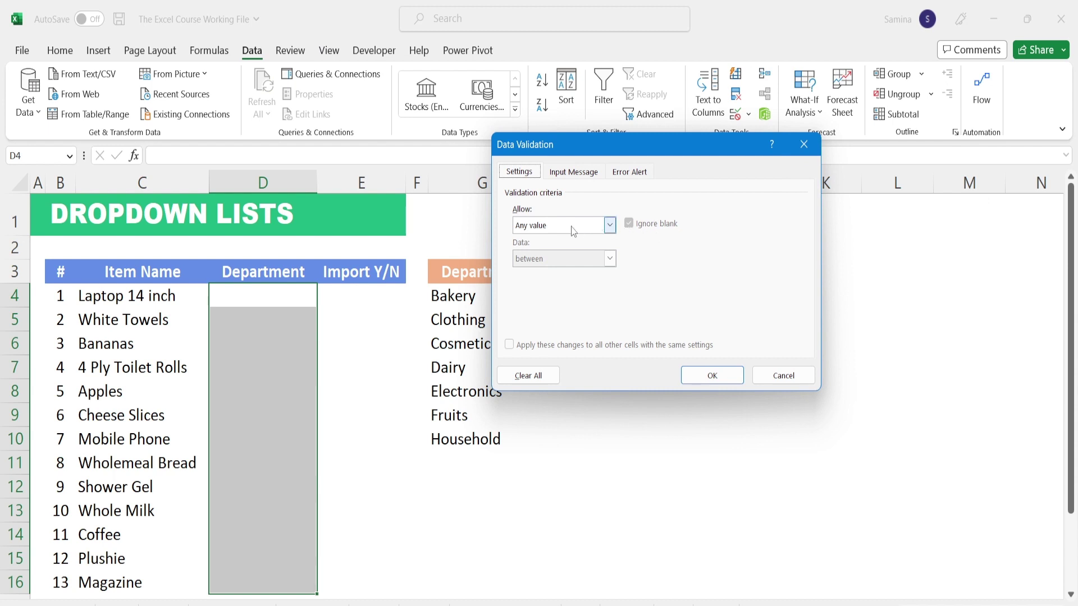
left_click(609, 225)
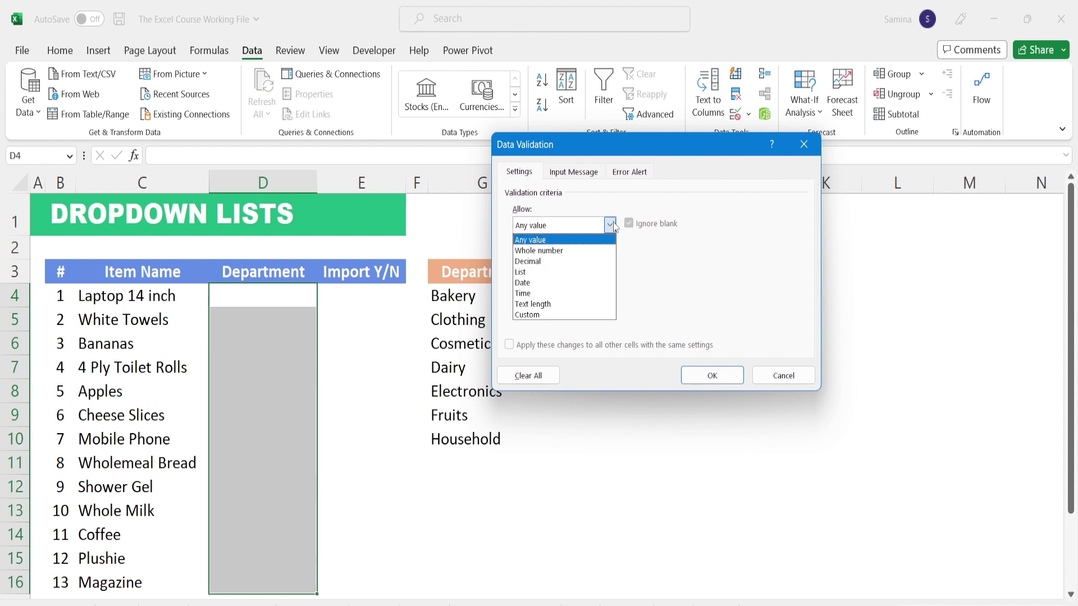
left_click(533, 272)
left_click(574, 290)
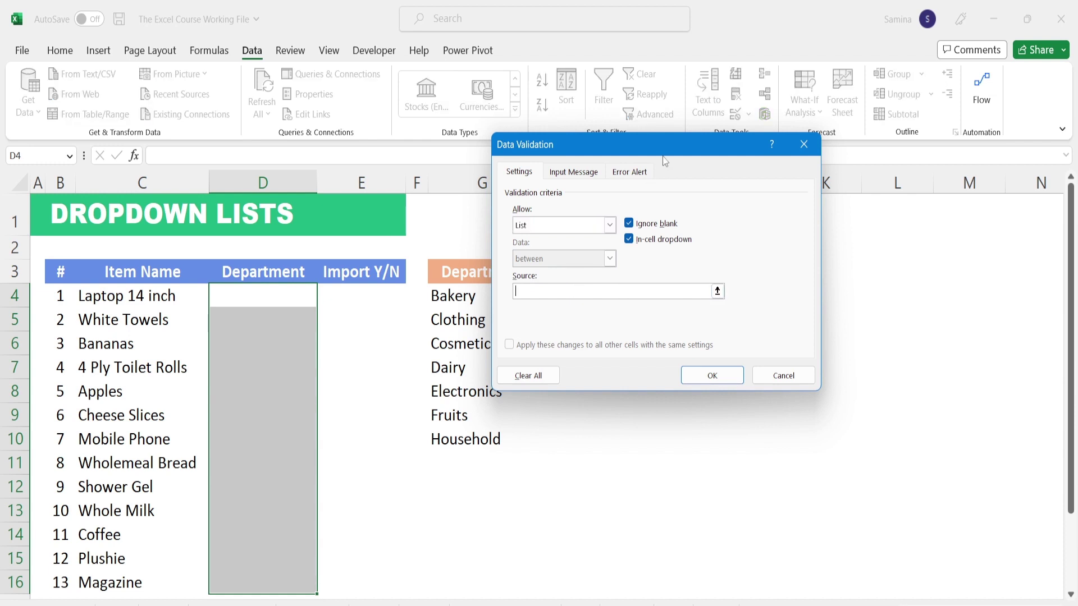
left_click_drag(667, 147, 731, 117)
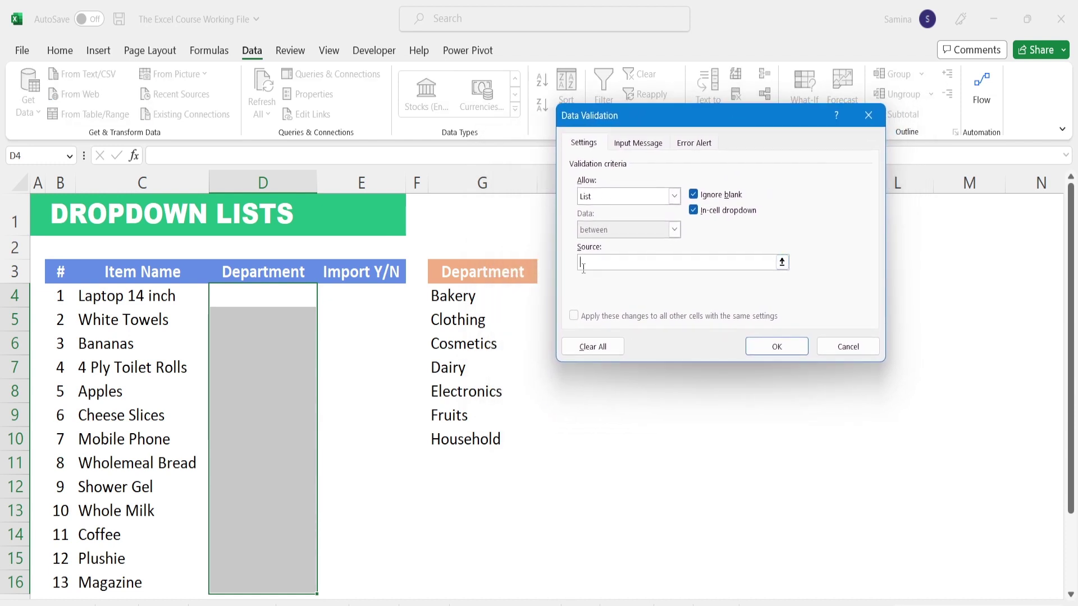
left_click_drag(463, 298, 458, 439)
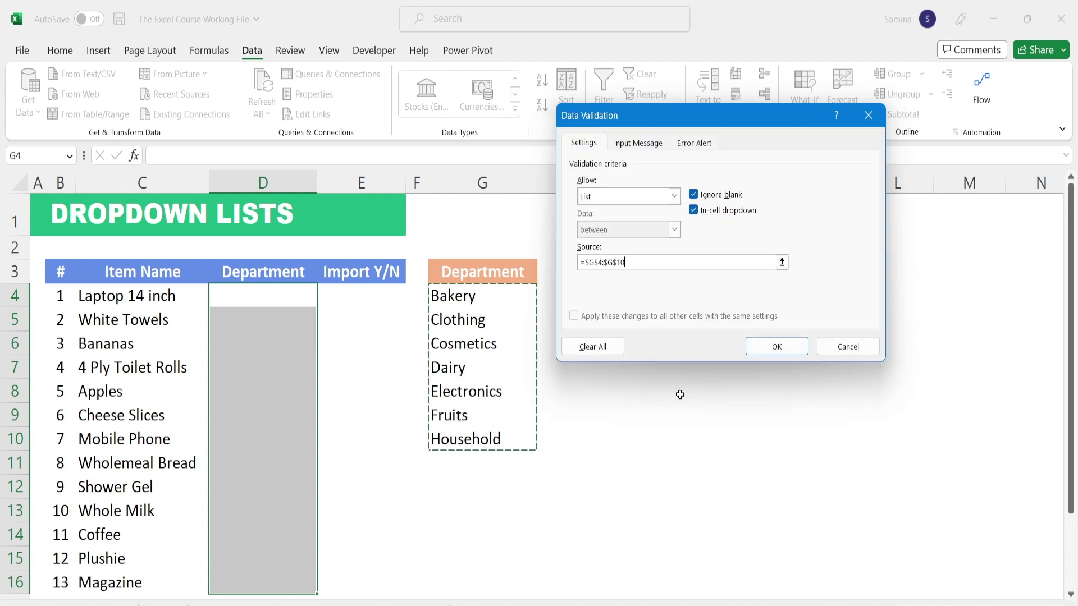
left_click(791, 348)
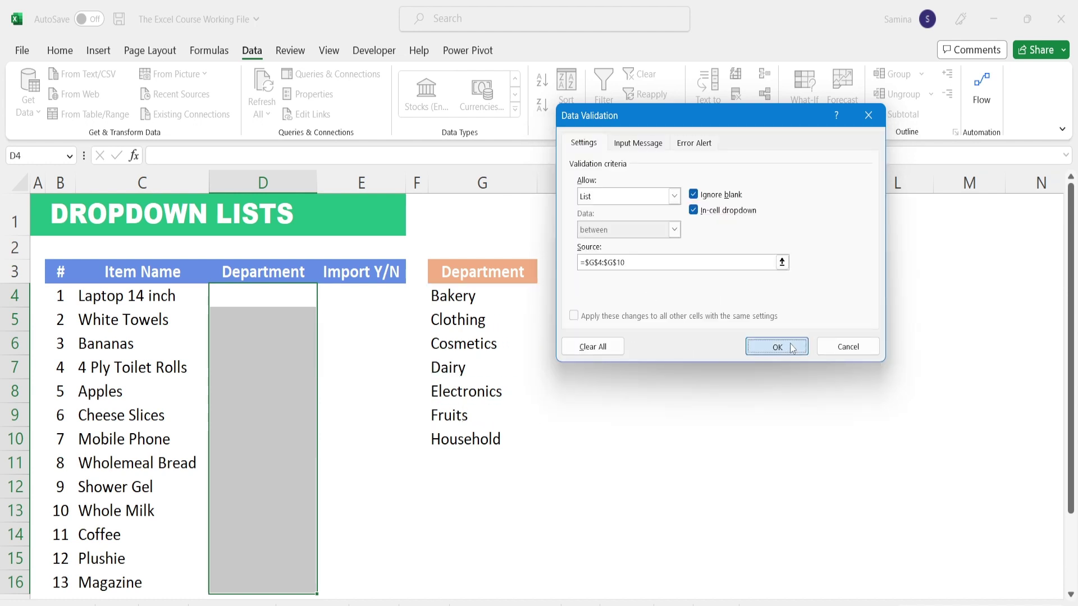
Pick Cosmetics for the laptop in D4 and Dairy for bananas in D6 from the dropdowns
left_click(284, 296)
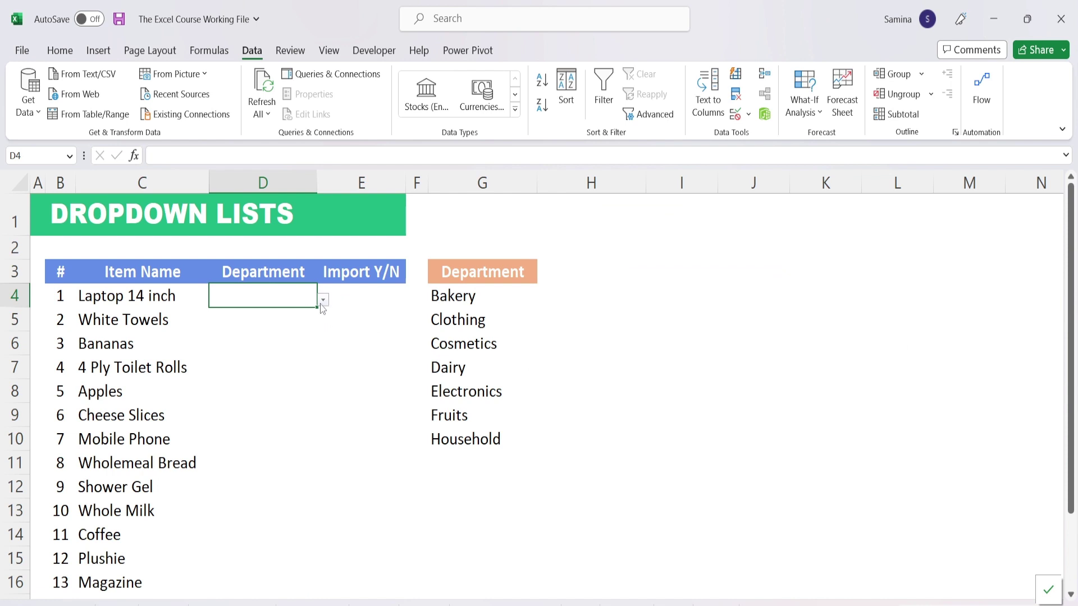
left_click(323, 300)
left_click(270, 339)
left_click(269, 346)
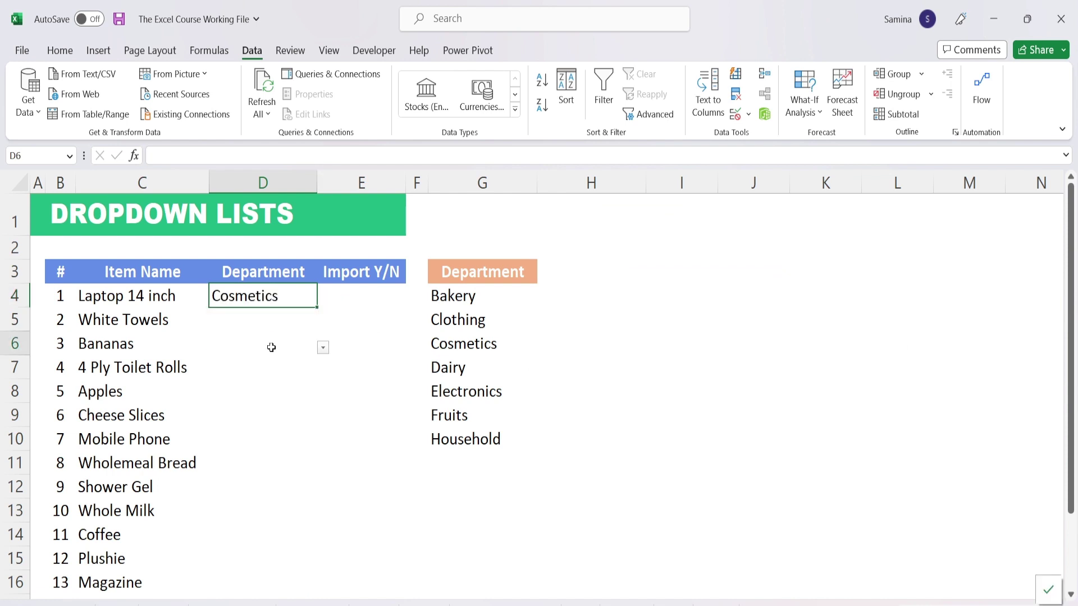
left_click(324, 349)
left_click(257, 401)
left_click(269, 321)
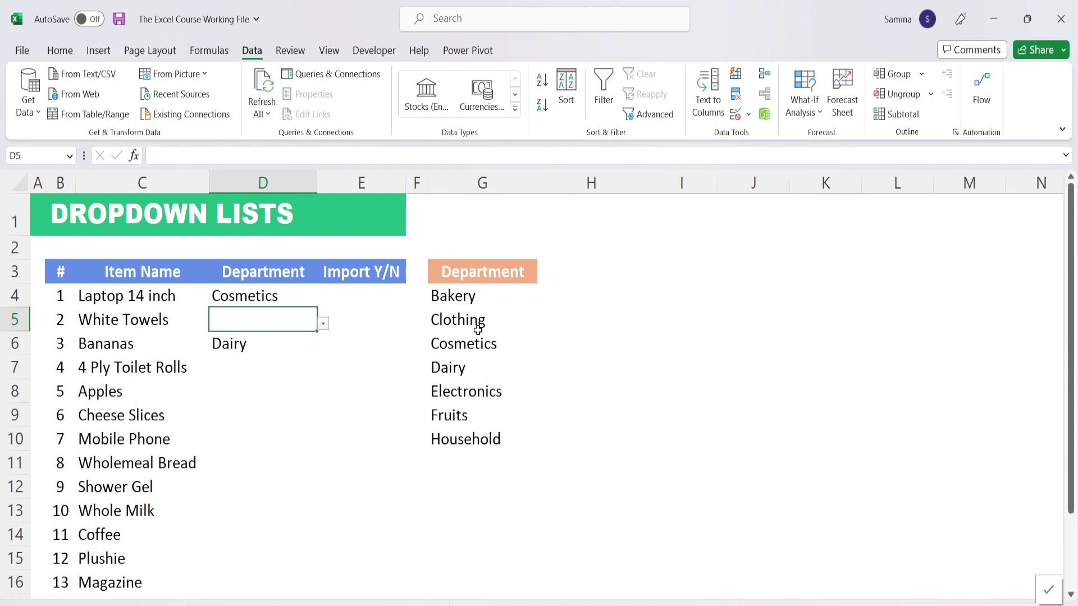
Rename Fruits to Fruit in the department list cell G9
left_click(447, 346)
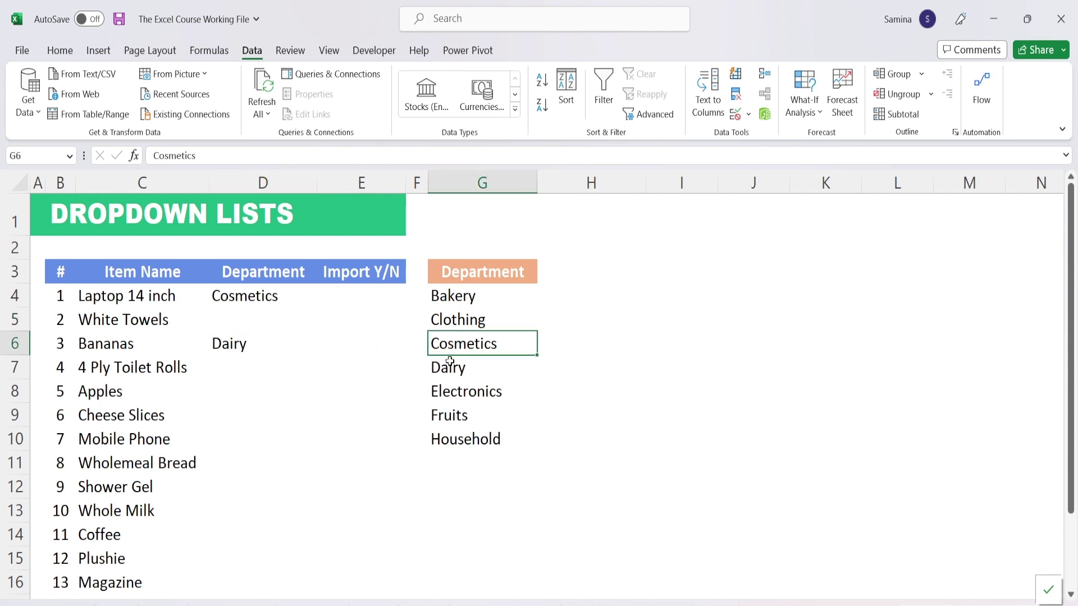
left_click(448, 416)
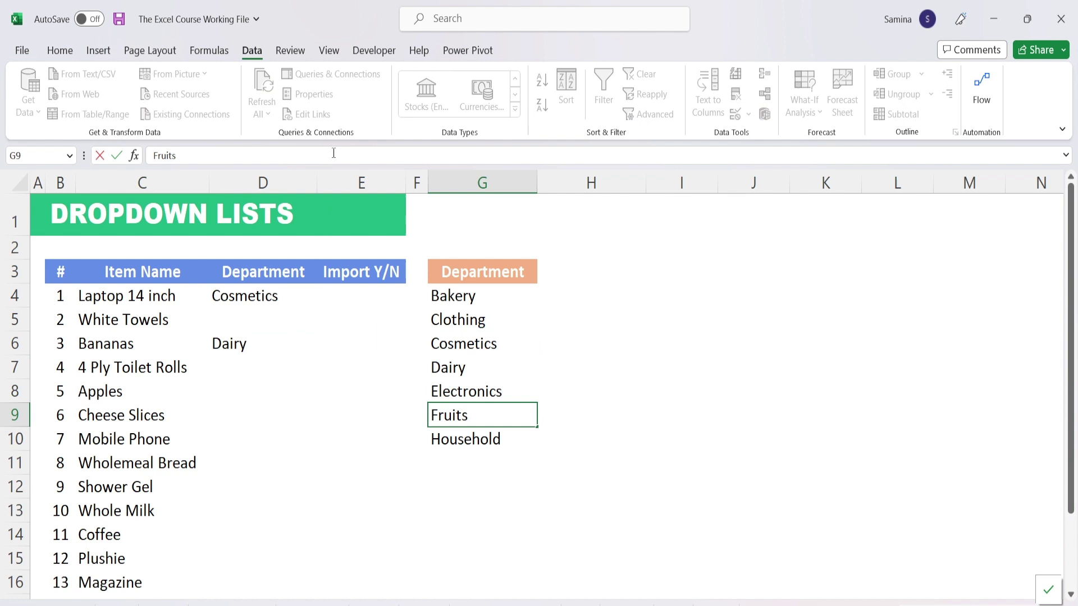
key("Return")
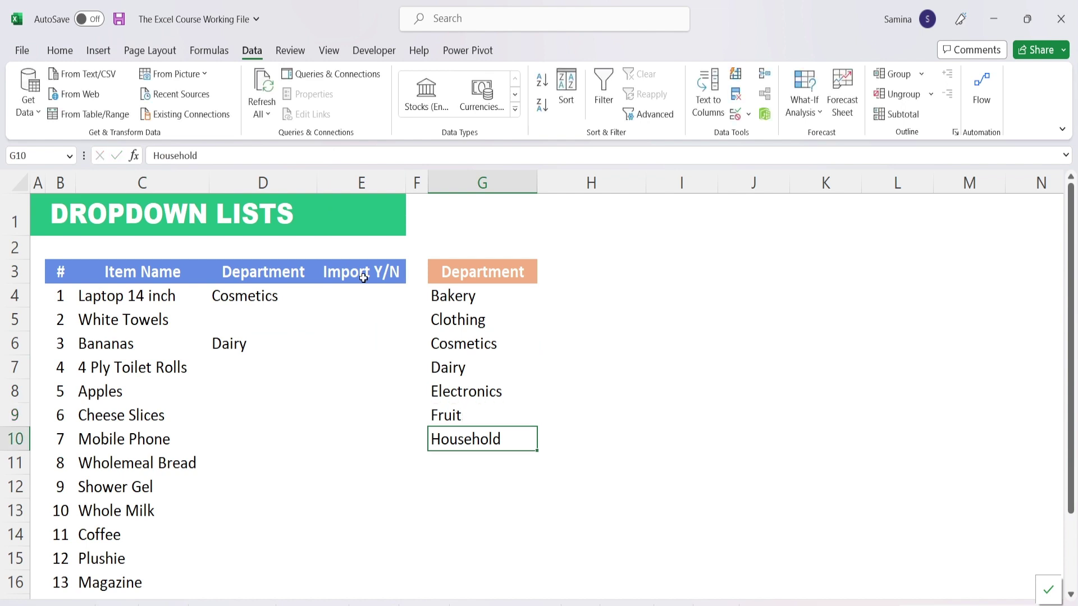
Choose Fruit for the apples in D8 and confirm D11 also has the dropdown
left_click(270, 383)
left_click(324, 397)
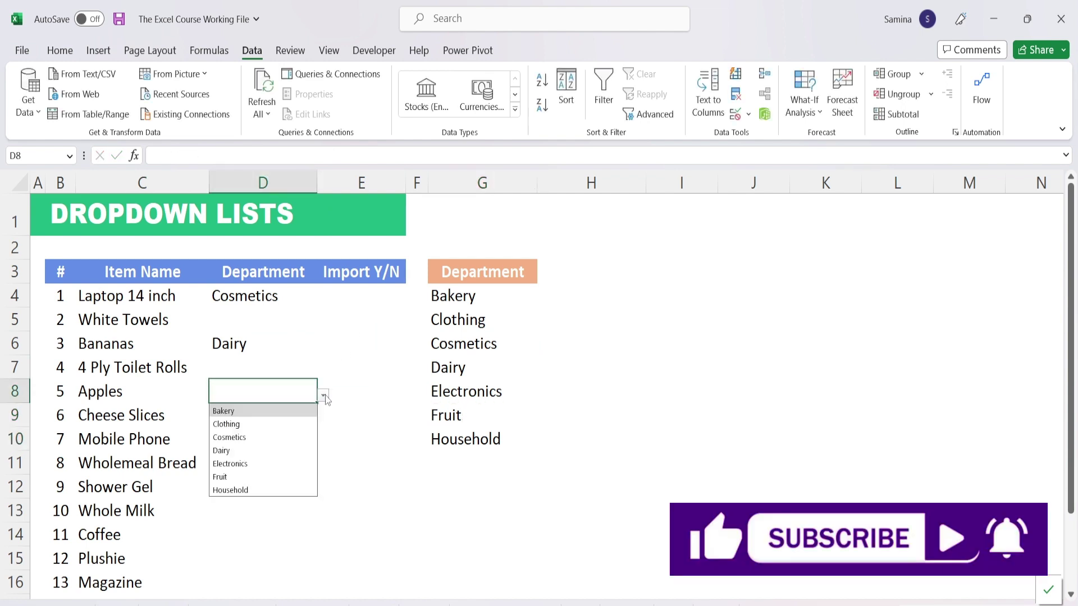
left_click(235, 476)
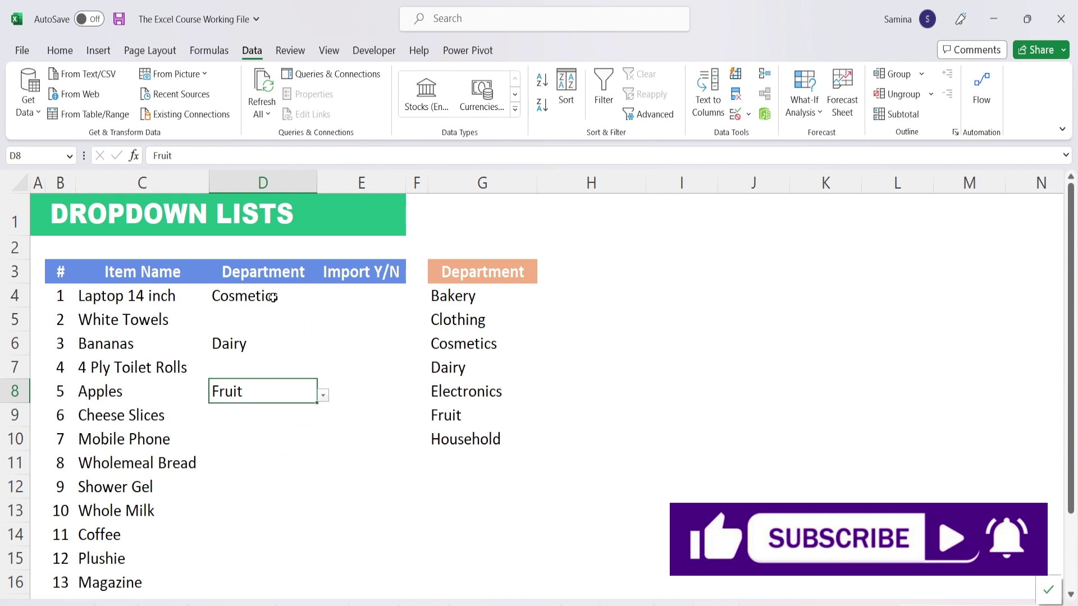
left_click(289, 471)
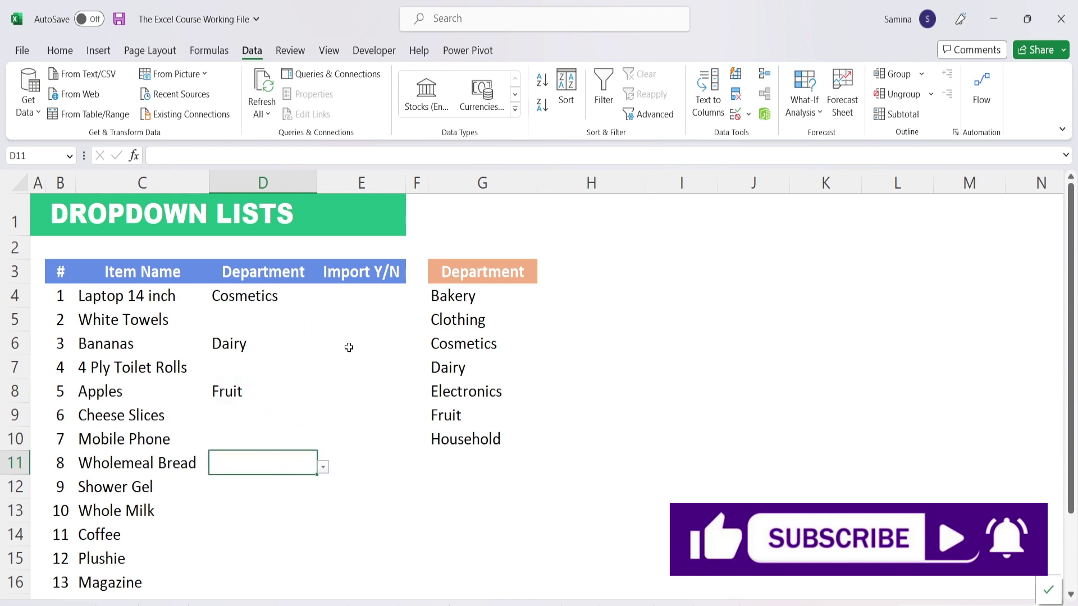
left_click(377, 294)
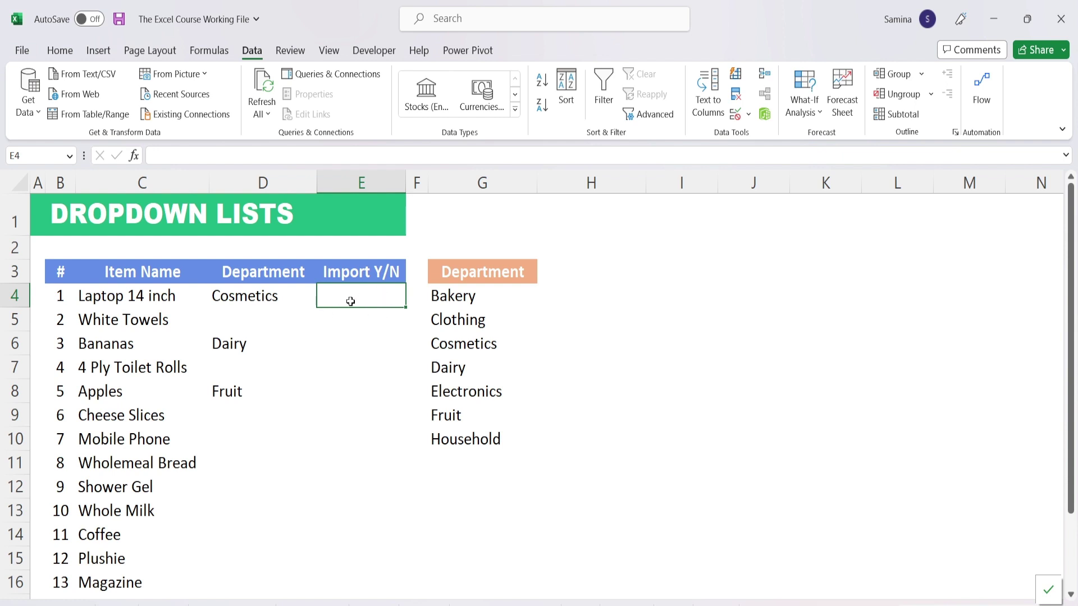
Give E4 List validation with source "Yes, No" and an in-cell dropdown
left_click(748, 115)
left_click(766, 137)
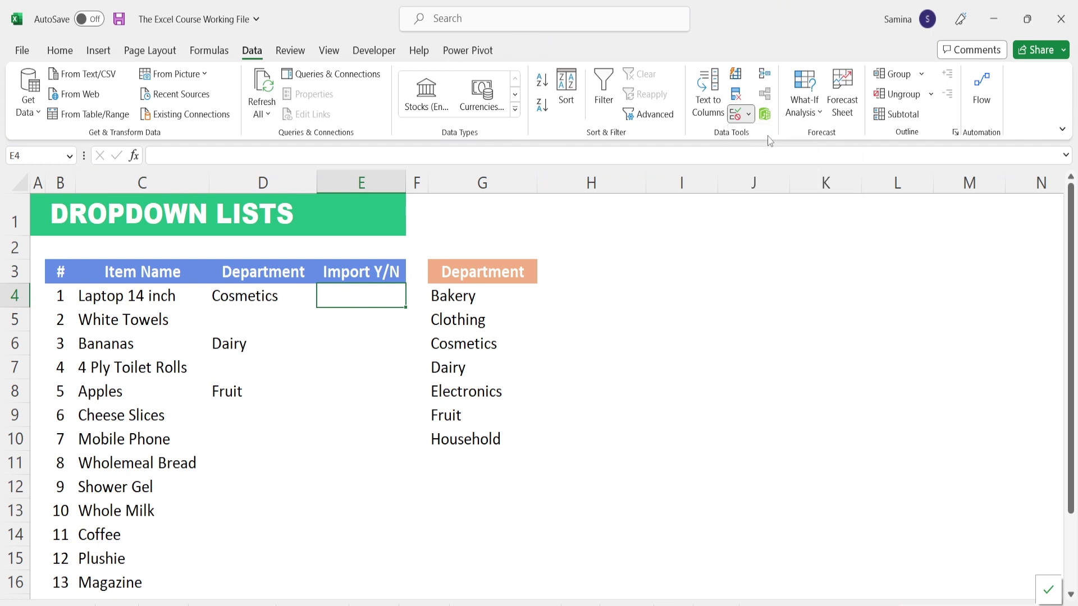
left_click(645, 196)
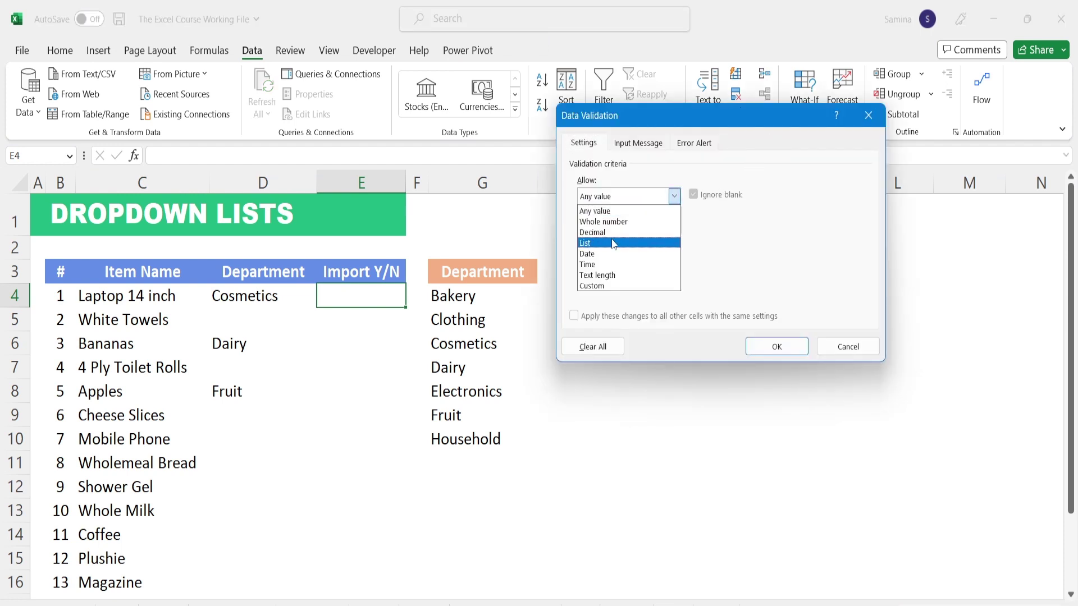
left_click(616, 240)
left_click(616, 260)
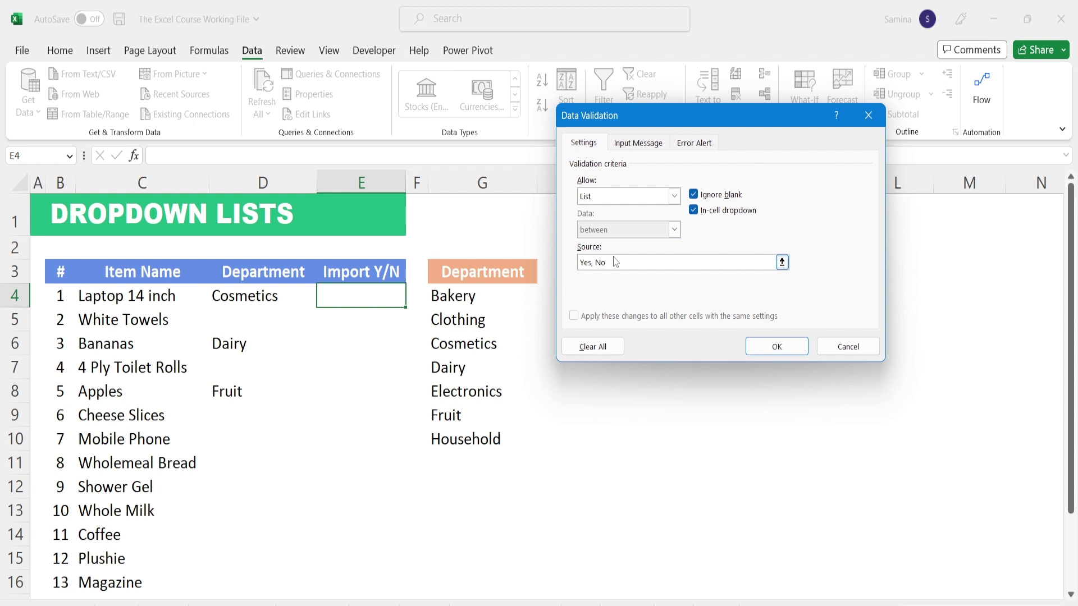
left_click(782, 350)
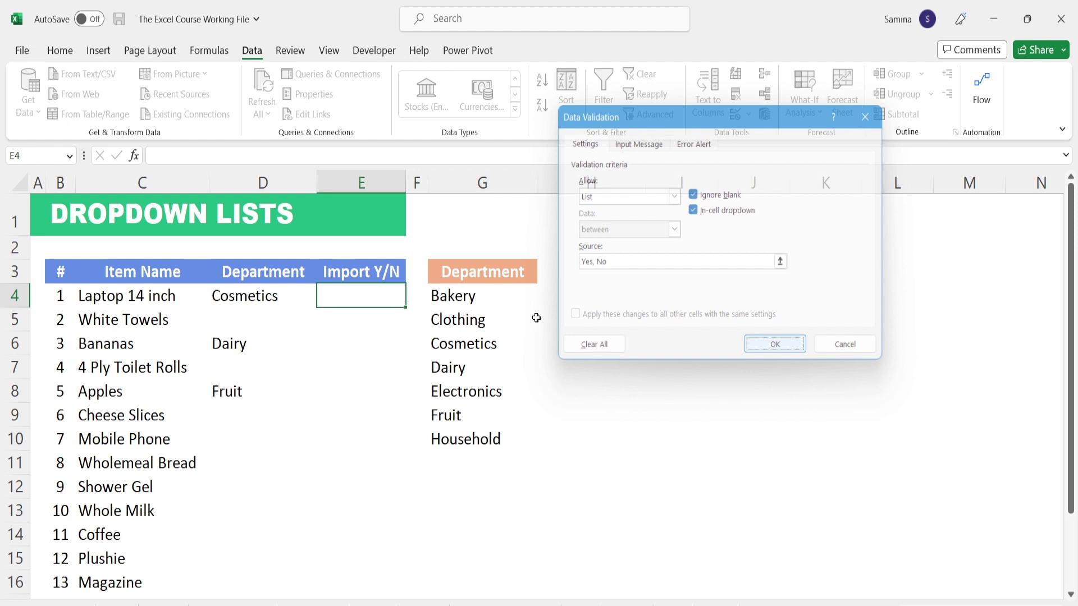
Set Laptop 14 inch's Import Y/N in E4 to No using its dropdown
left_click(413, 299)
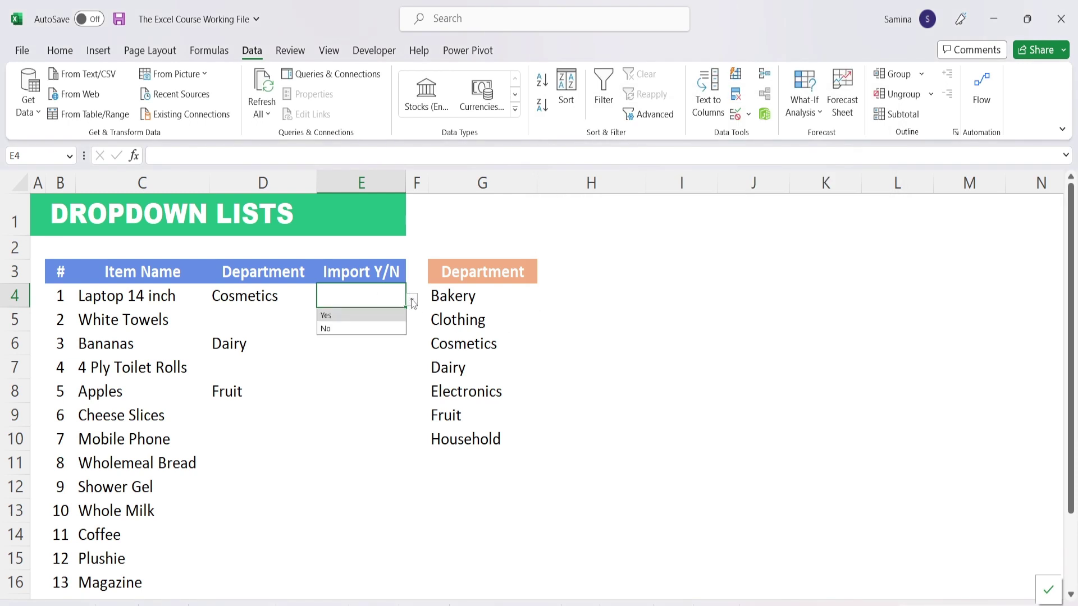
left_click(362, 314)
key("Return")
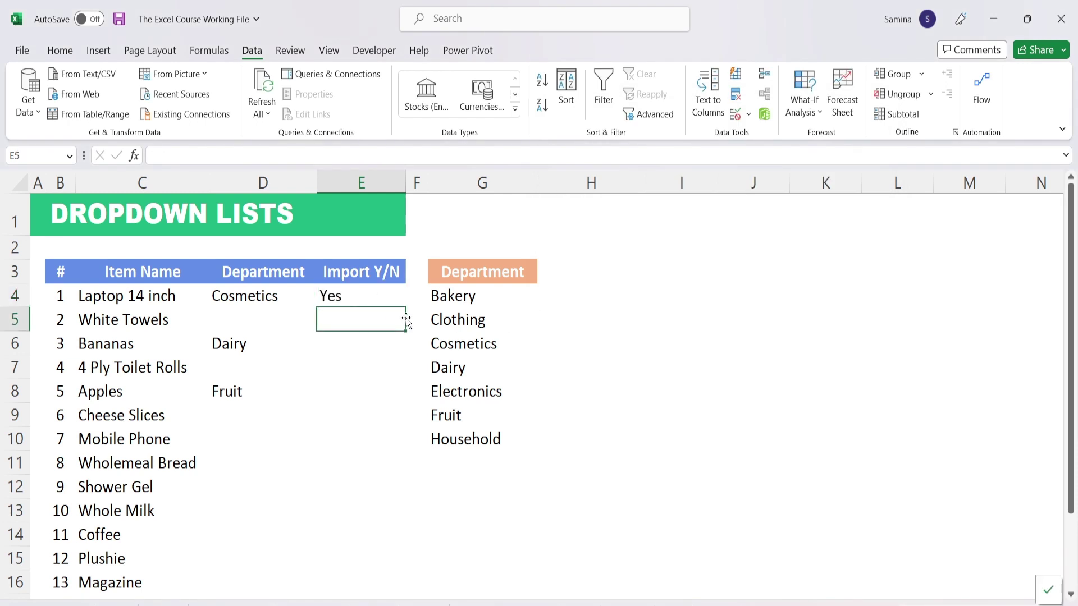
left_click(377, 296)
left_click(412, 300)
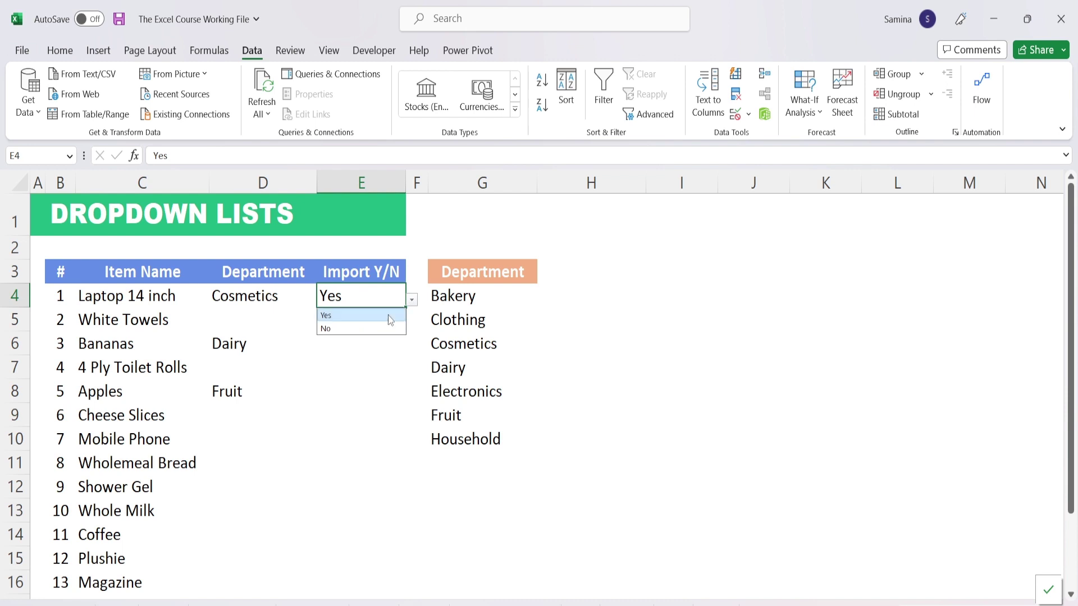
left_click(351, 329)
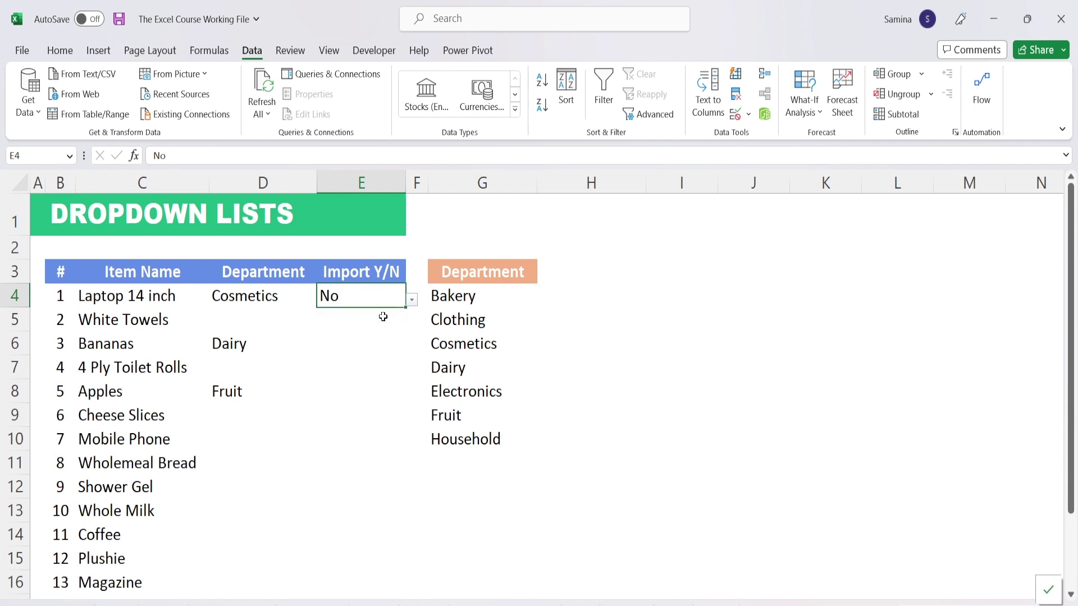
left_click(383, 316)
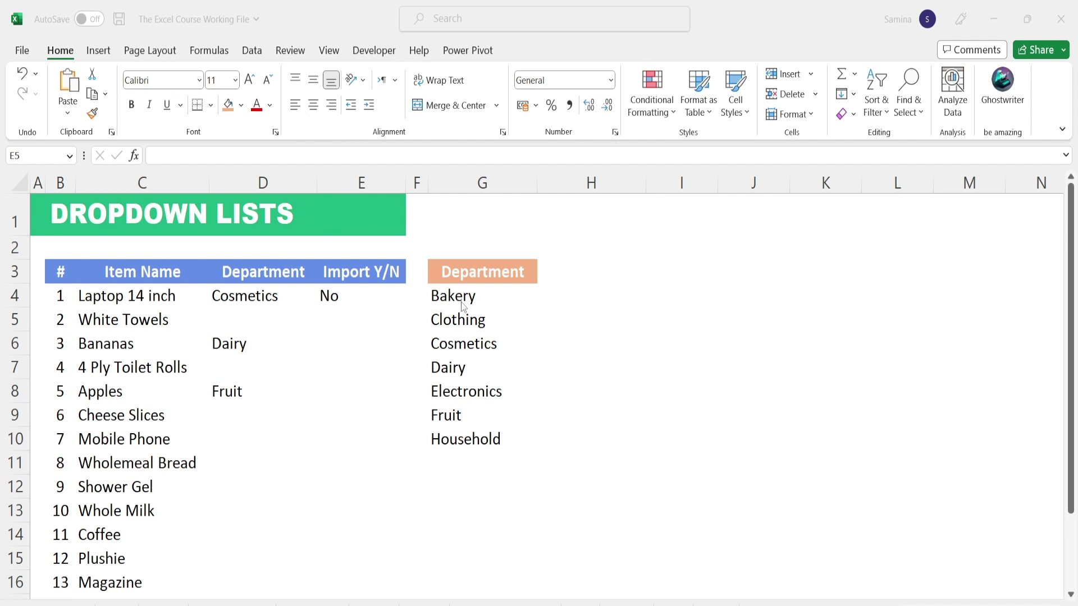
Go to the File backstage Account page
left_click(227, 299)
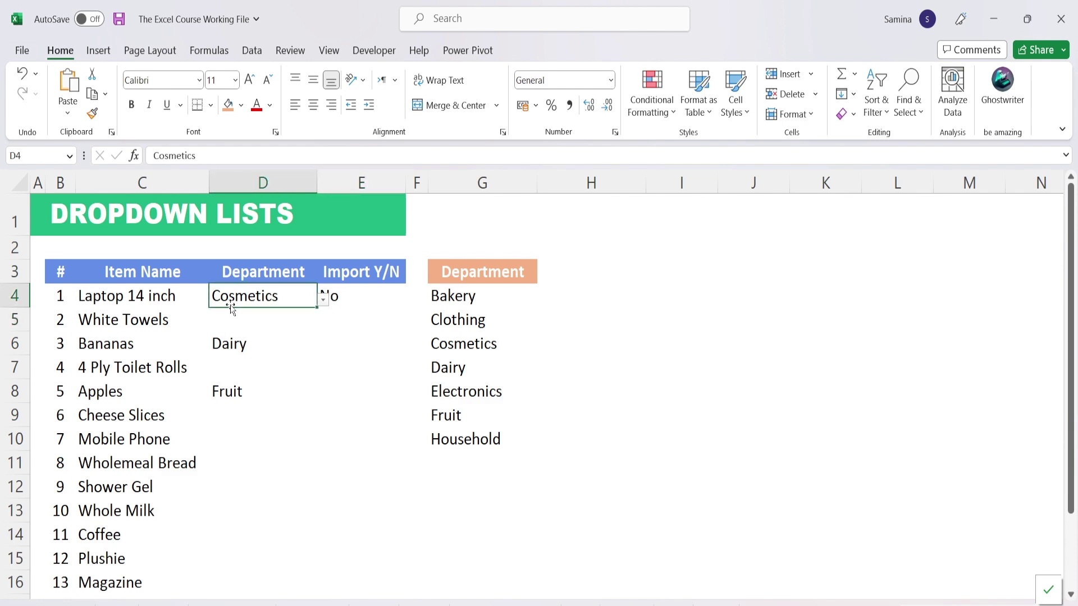
left_click(22, 52)
left_click(55, 554)
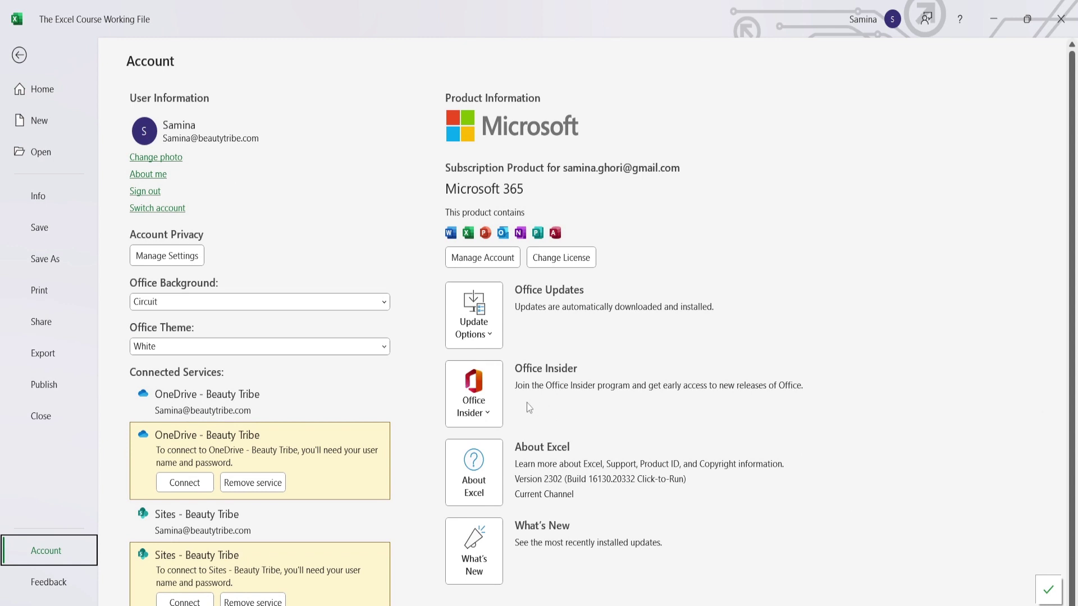
Sign up for Office Insider on the Beta Channel and agree to the terms
left_click(487, 413)
left_click(528, 461)
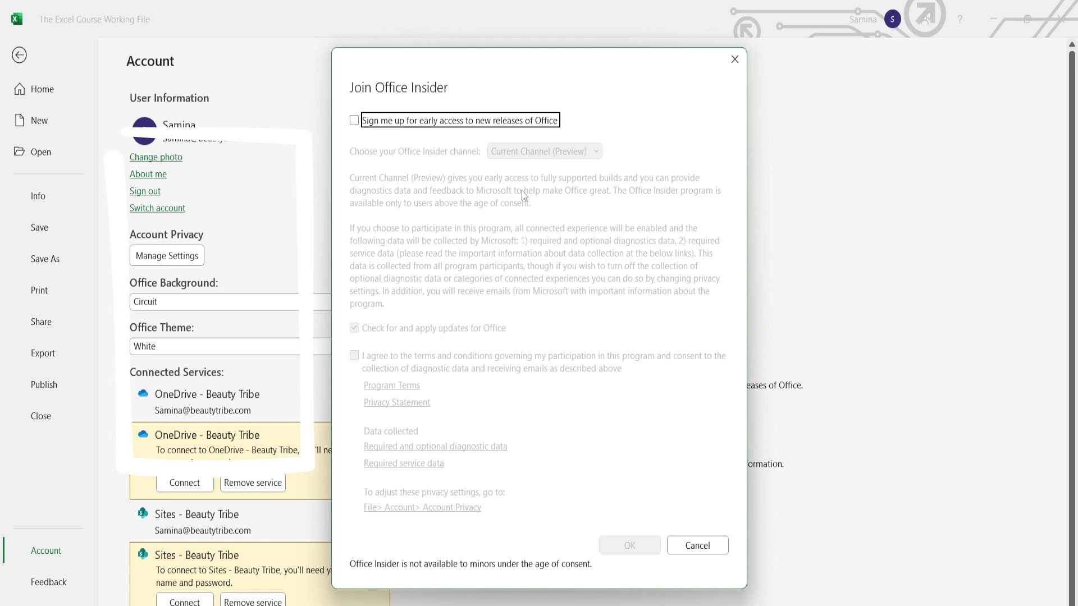
left_click(354, 121)
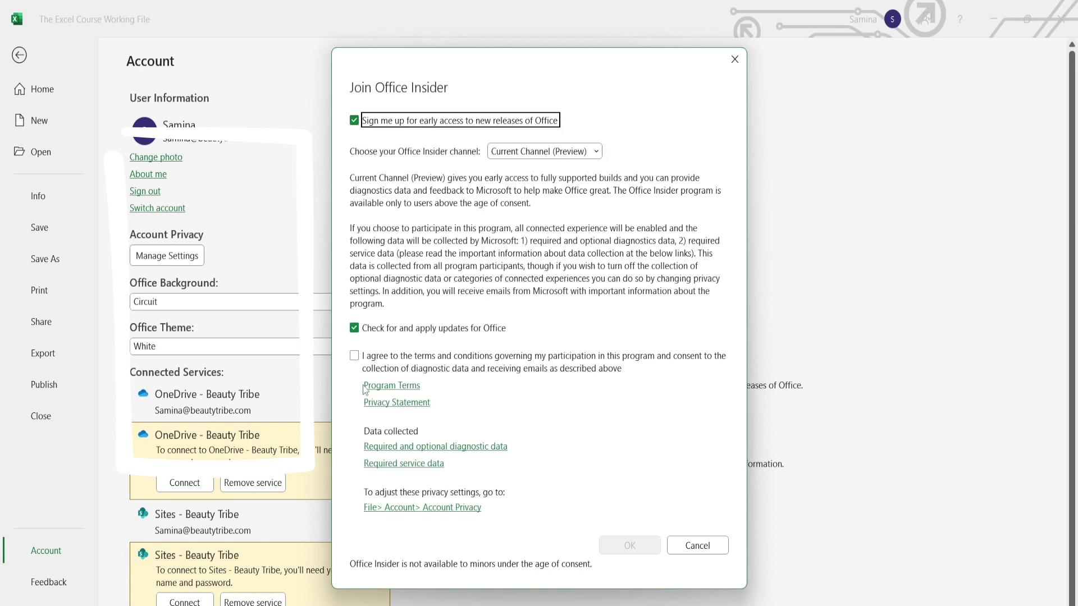
left_click(354, 356)
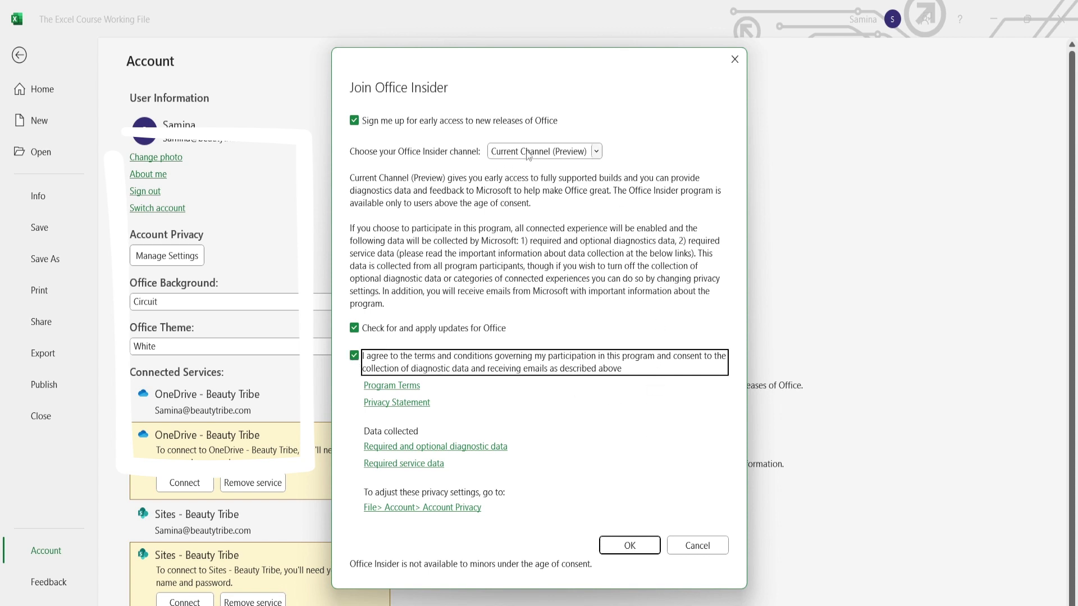
left_click(582, 154)
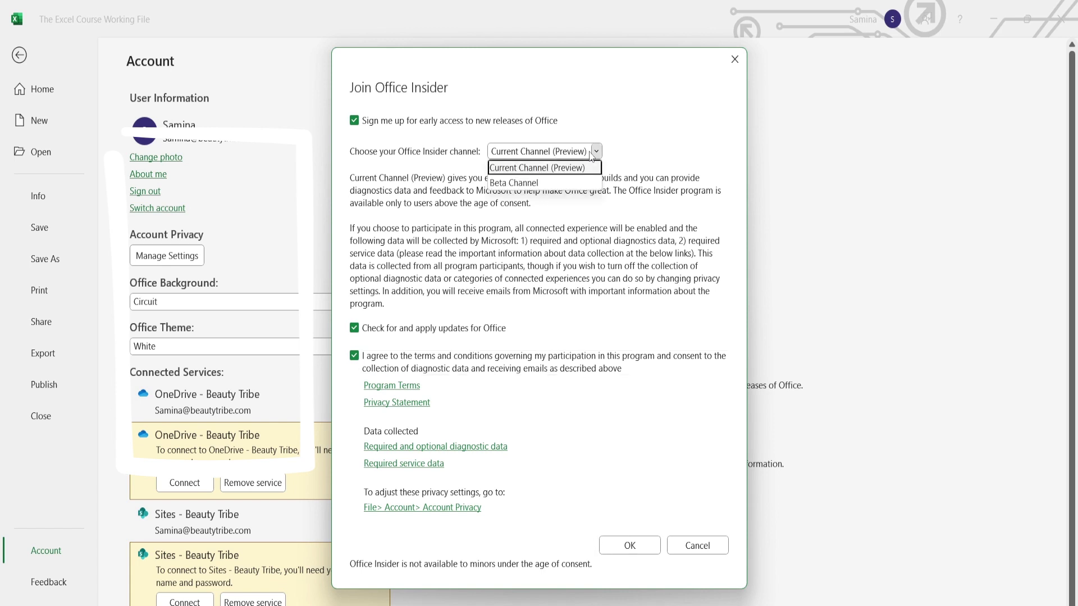
left_click(519, 183)
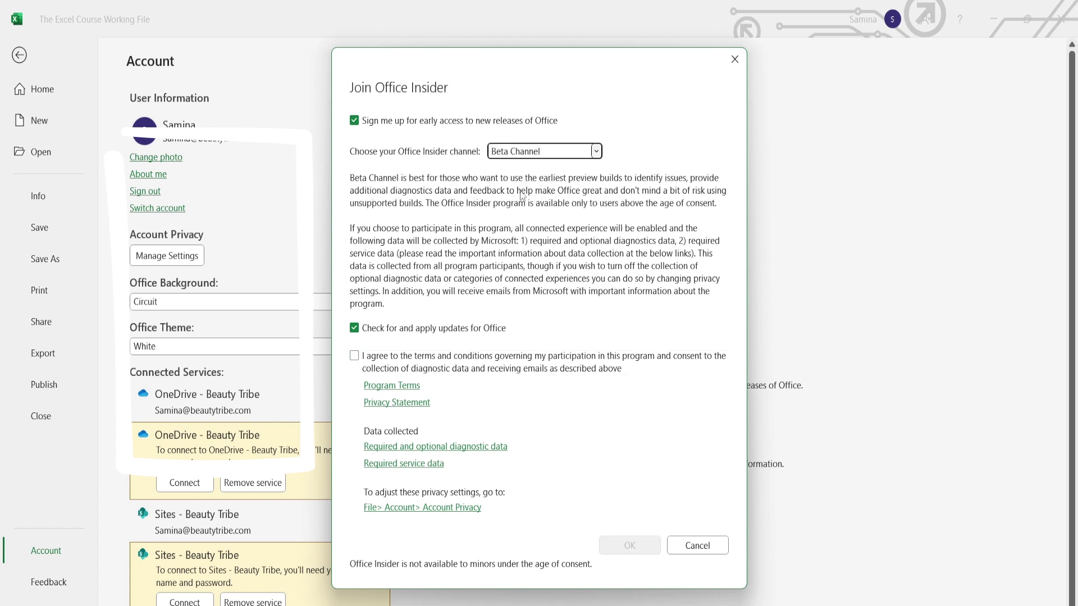
left_click(354, 355)
left_click(354, 357)
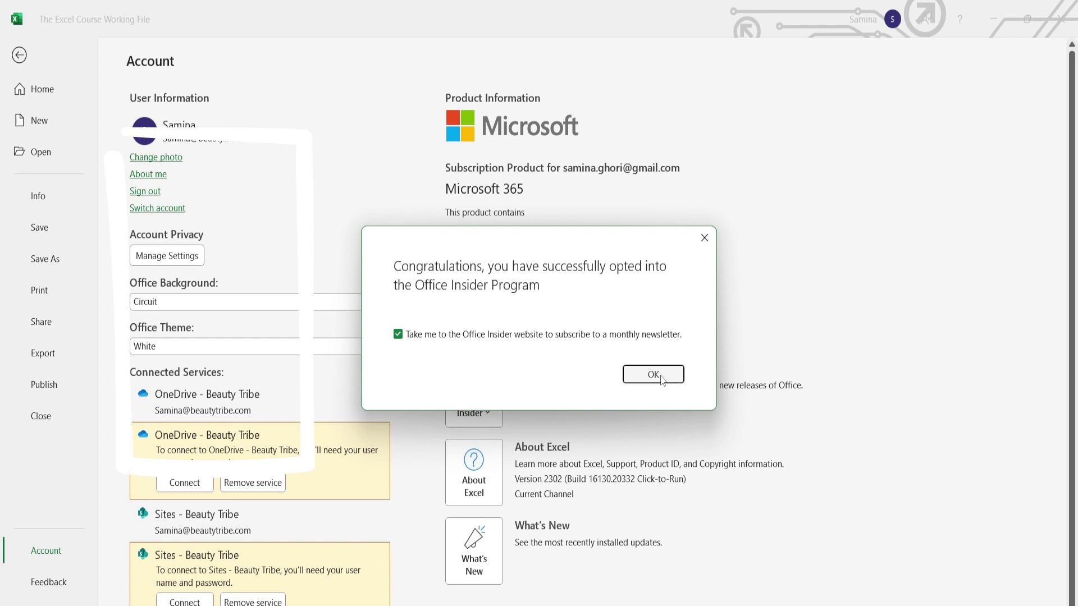
Untick the Insider newsletter option and close the enrolment confirmation
left_click(623, 335)
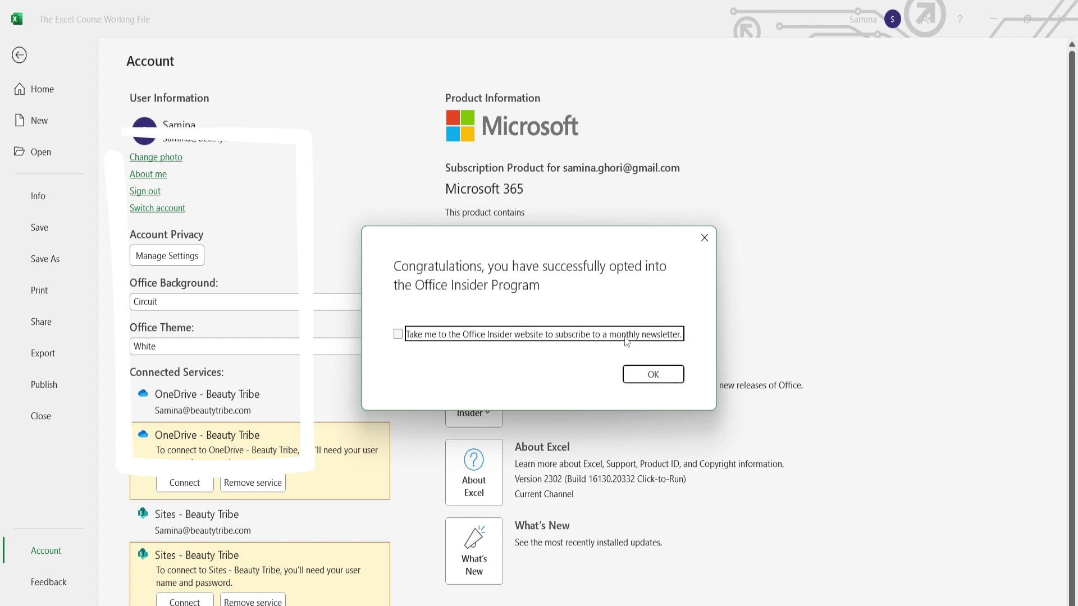
left_click(671, 382)
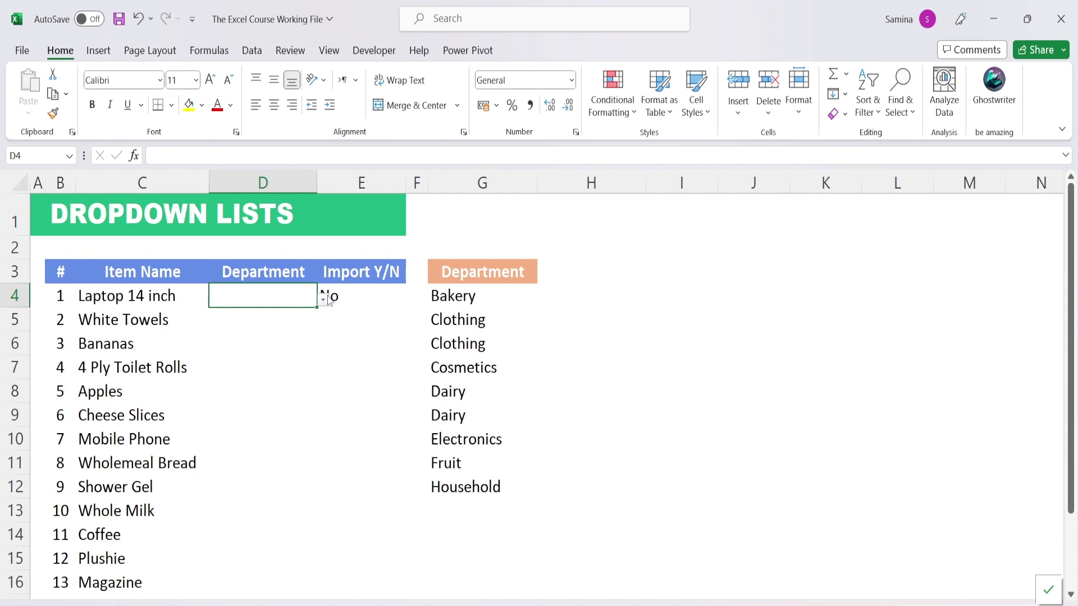
Enter Clothing in D4 by typing CL and accepting the search suggestion
left_click(324, 299)
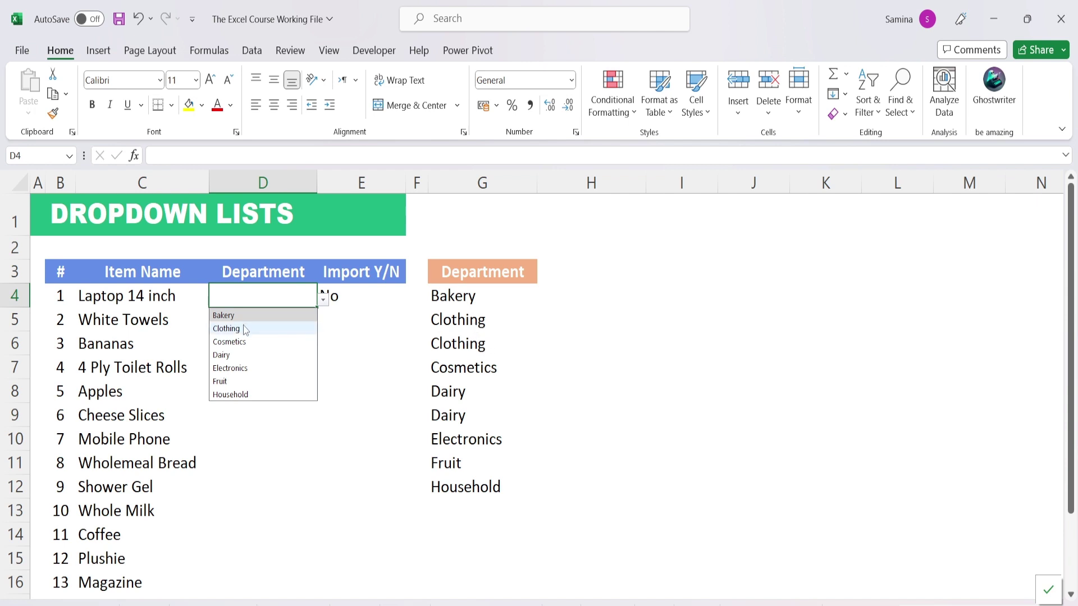
left_click(279, 297)
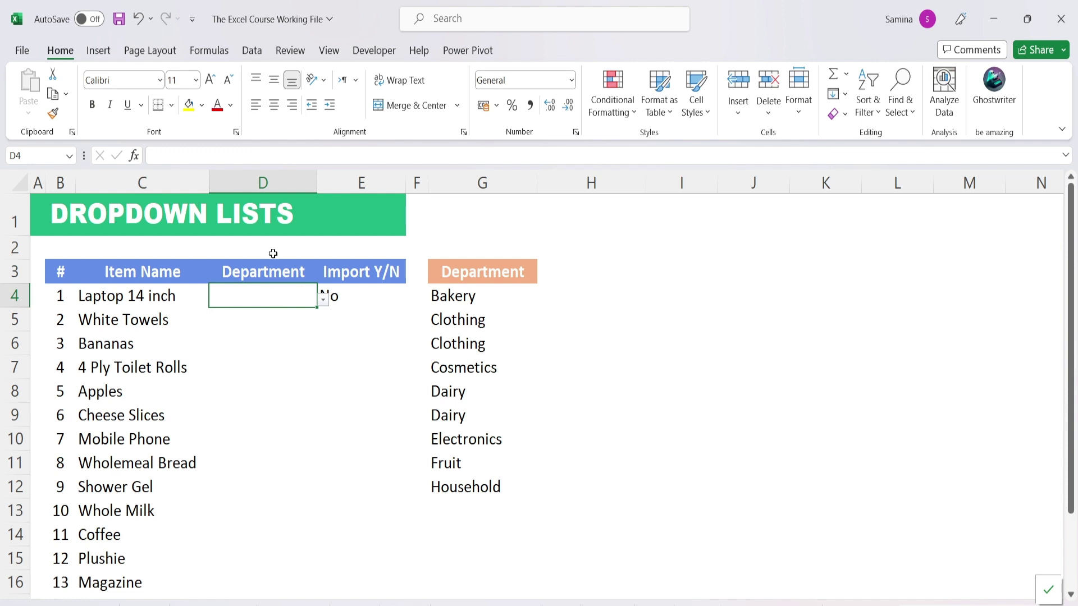
type("CL")
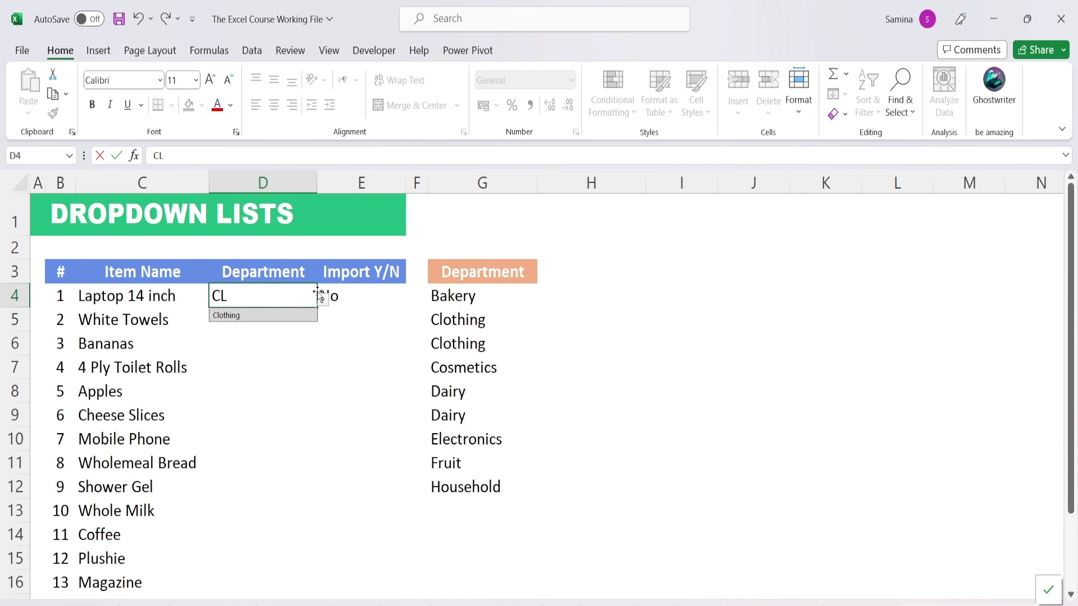
key("Tab")
left_click(249, 298)
Enter Dairy in D5 for White Towels by typing DA and accepting the suggestion
left_click(275, 325)
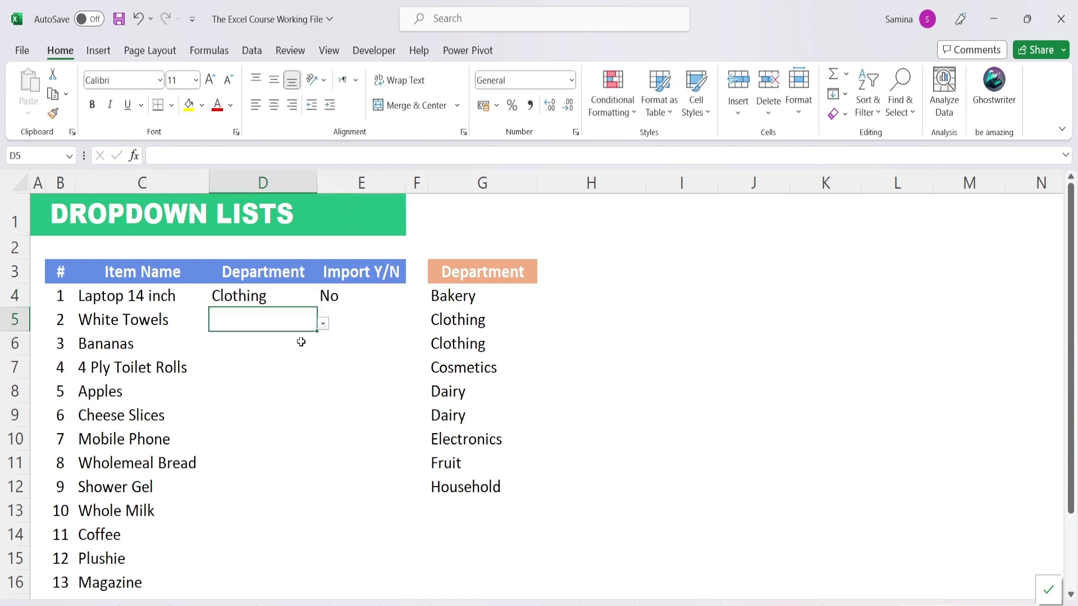
type("DA")
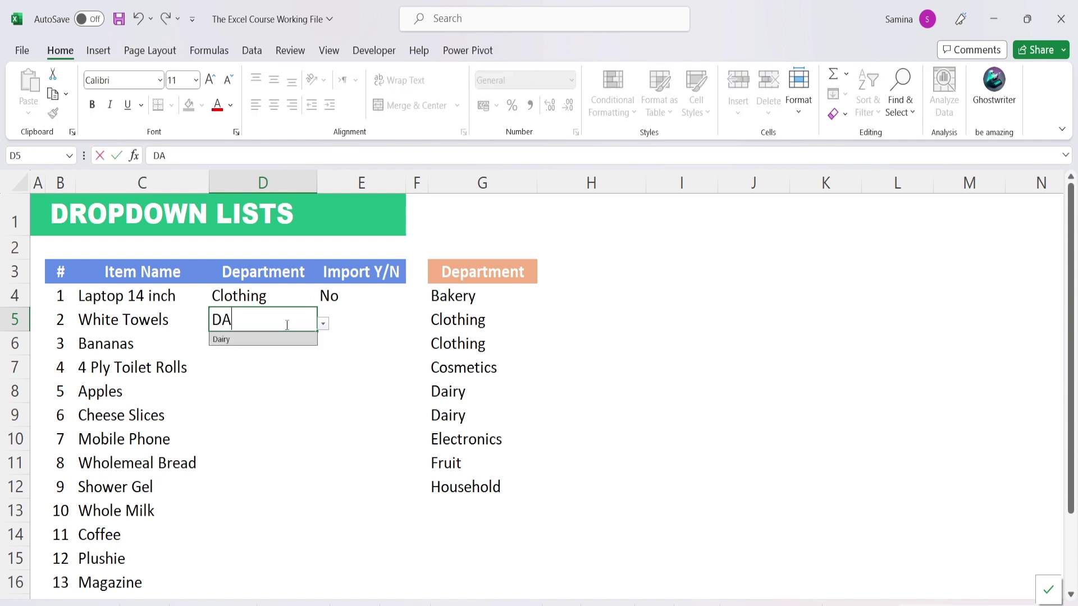
key("Tab")
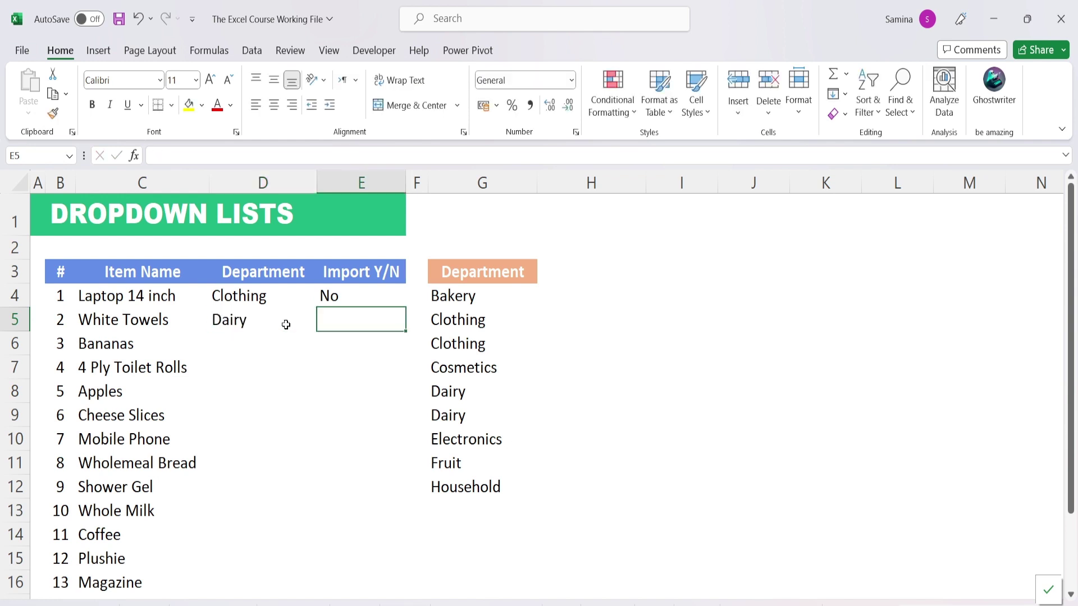
left_click(285, 324)
left_click(287, 382)
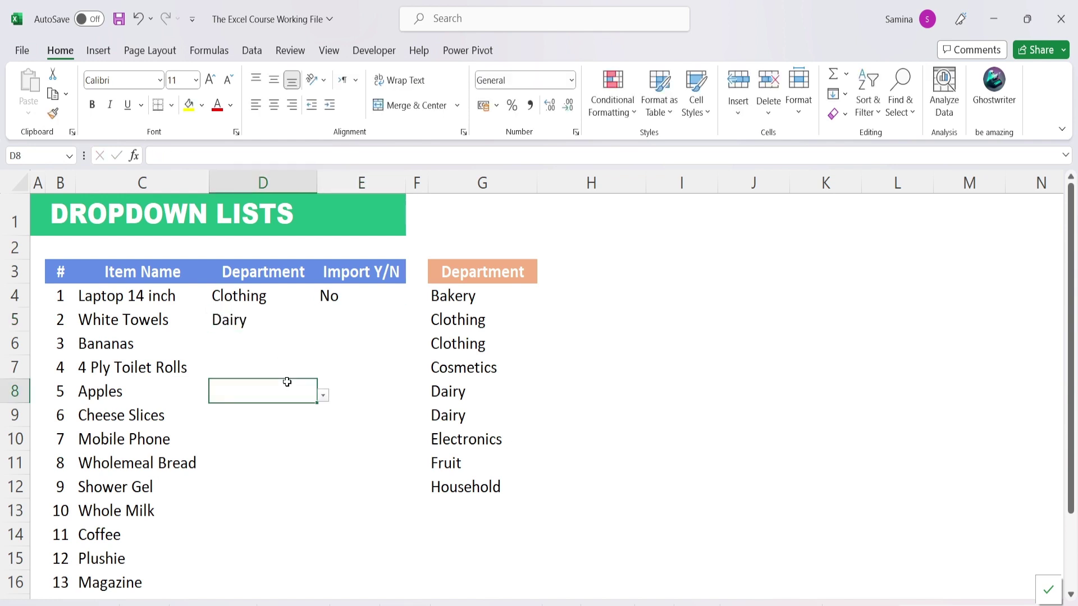